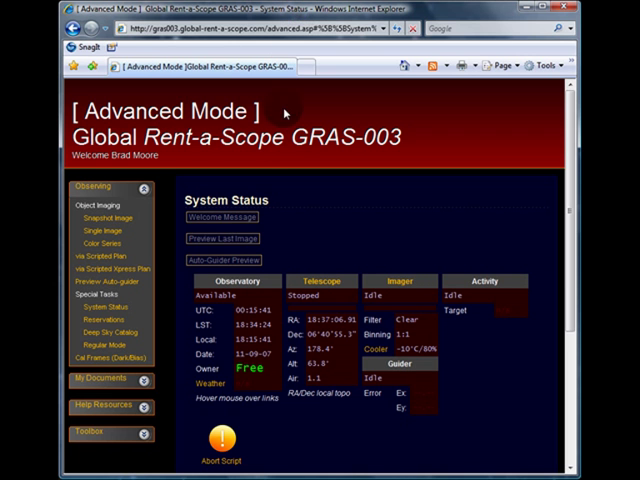
# - Open the Color Series form under Object Imaging and select its Target Name field
pyautogui.click(101, 247)
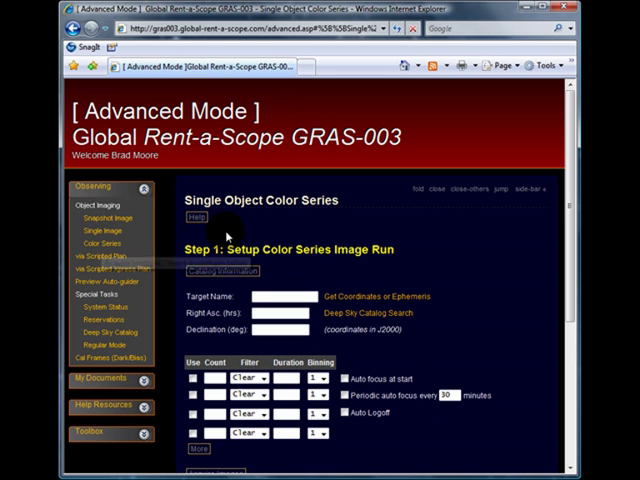
pyautogui.moveTo(298, 237)
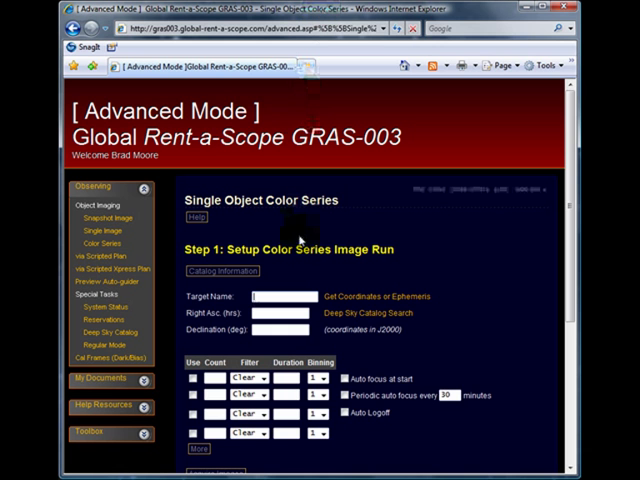
pyautogui.click(290, 297)
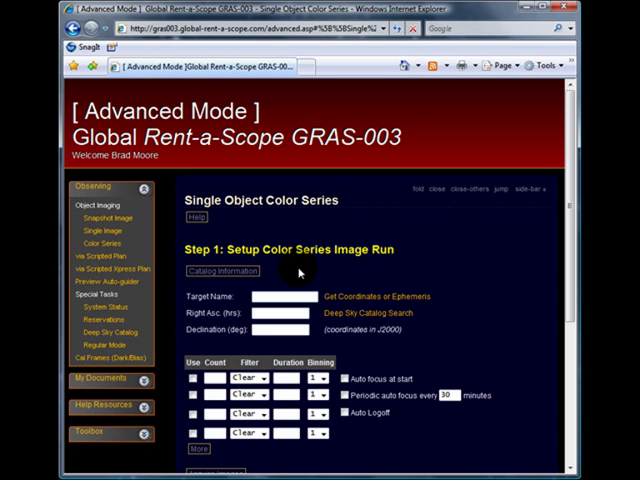
pyautogui.write('m 16')
# - Retrieve M 16 coordinates (RA 18:18:47.88, Dec -13:46:58.8) and dismiss the confirmation
pyautogui.click(342, 299)
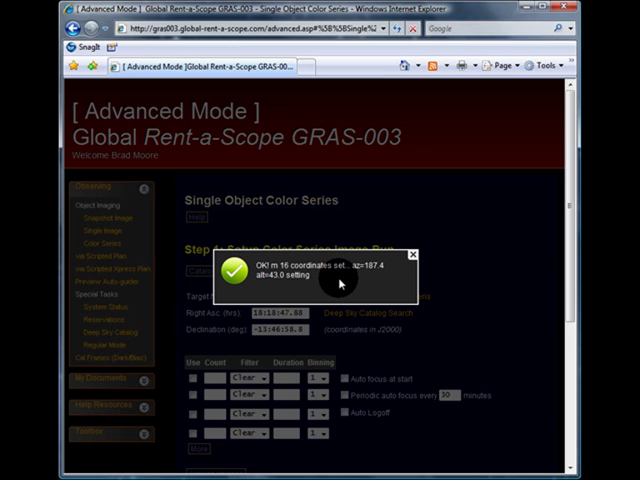
pyautogui.click(413, 256)
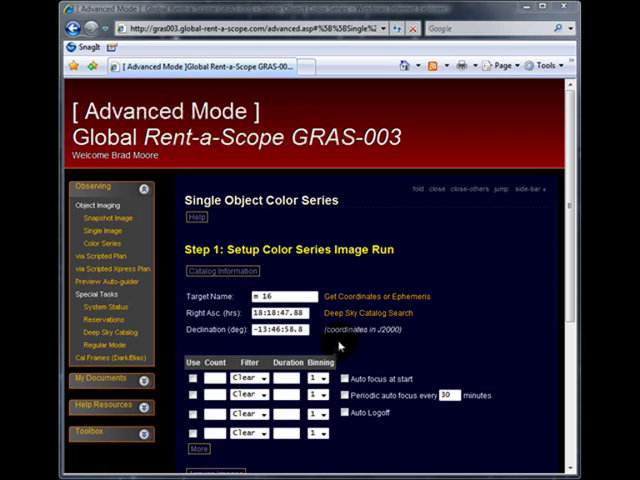
# - Assign Clear, Red, Green and Blue filters to rows 1–4, with 300 seconds for Clear
pyautogui.click(262, 379)
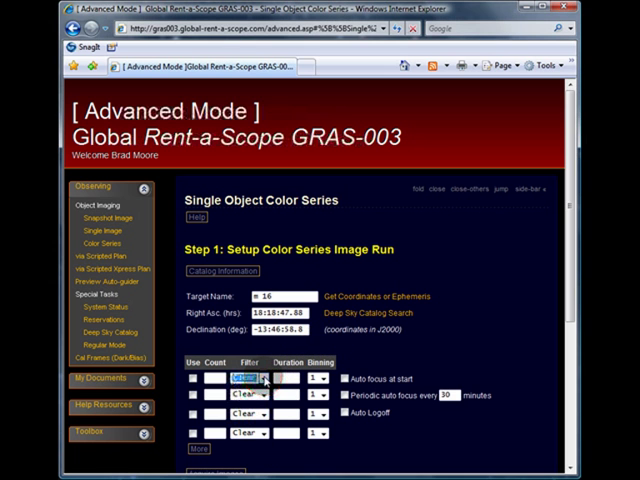
pyautogui.click(263, 394)
pyautogui.click(262, 408)
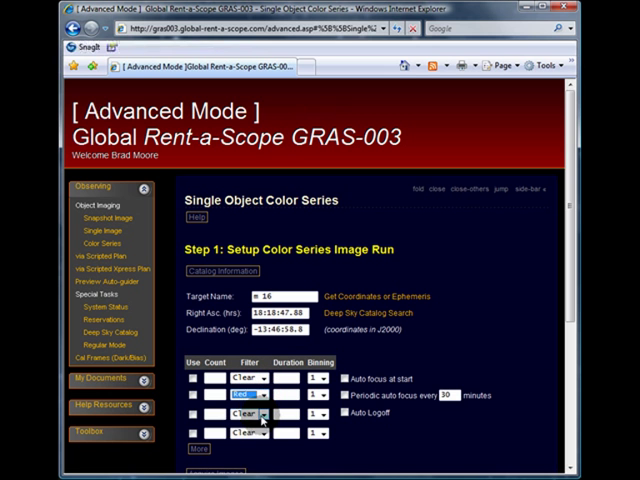
pyautogui.click(263, 414)
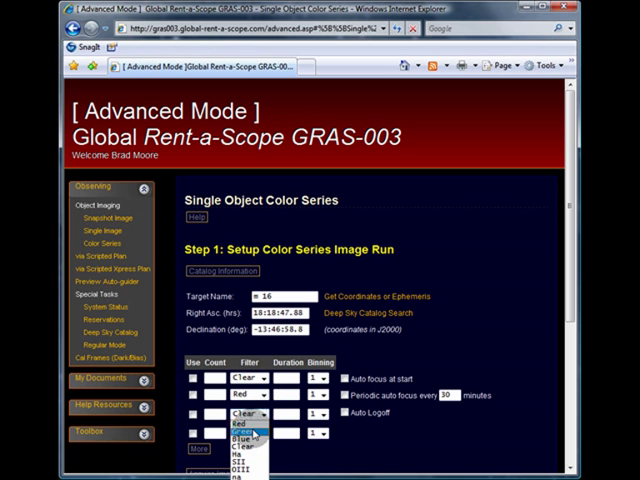
pyautogui.click(252, 431)
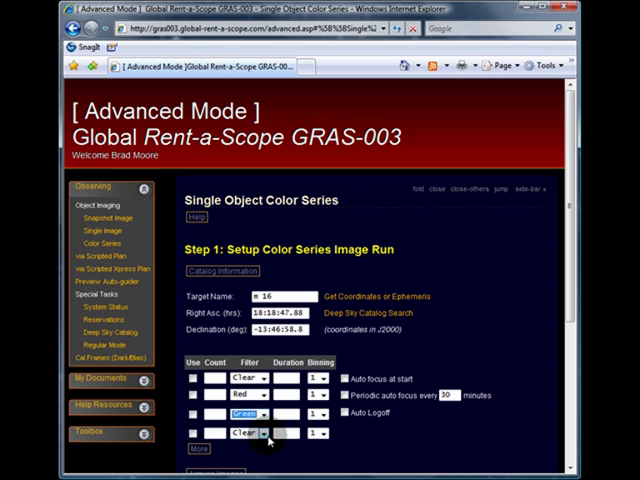
pyautogui.click(264, 435)
pyautogui.click(252, 459)
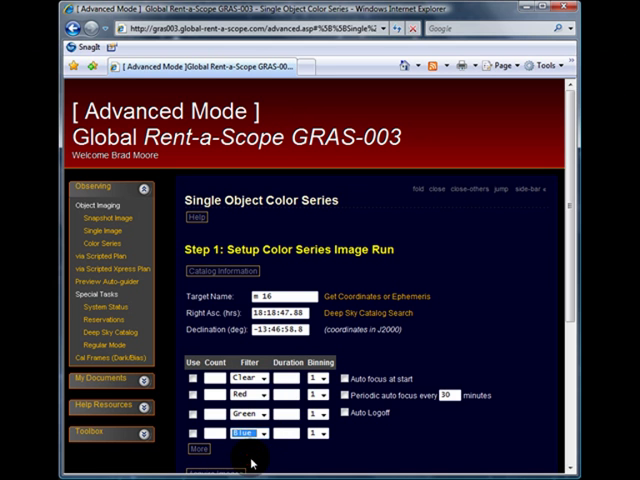
pyautogui.click(287, 379)
pyautogui.write('300')
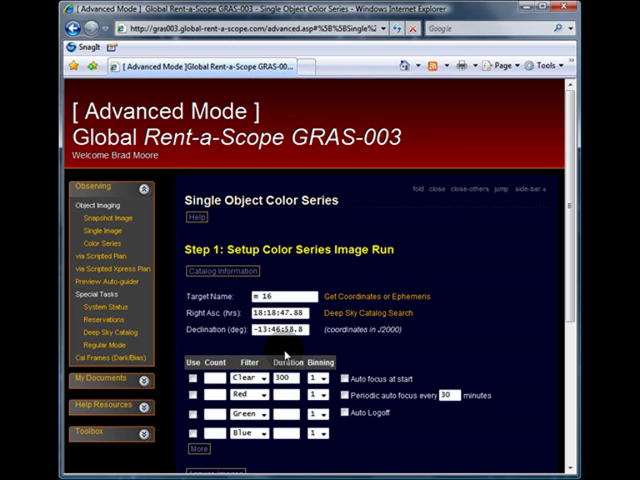
# - Give Clear 6 exposures and set Red to 3 × 120-second exposures at binning 2
pyautogui.click(212, 377)
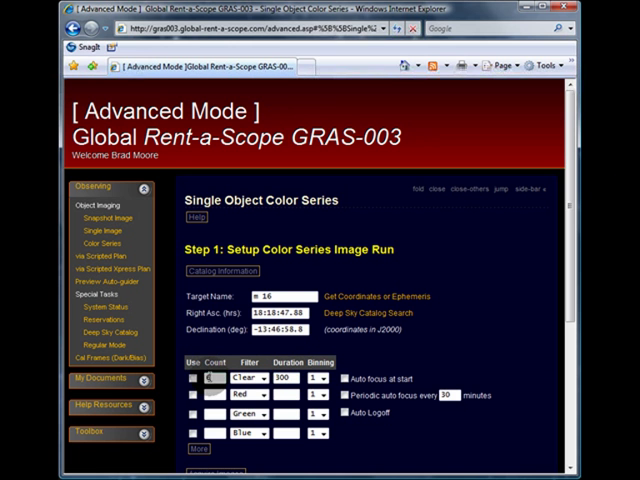
pyautogui.write('4')
pyautogui.click(286, 395)
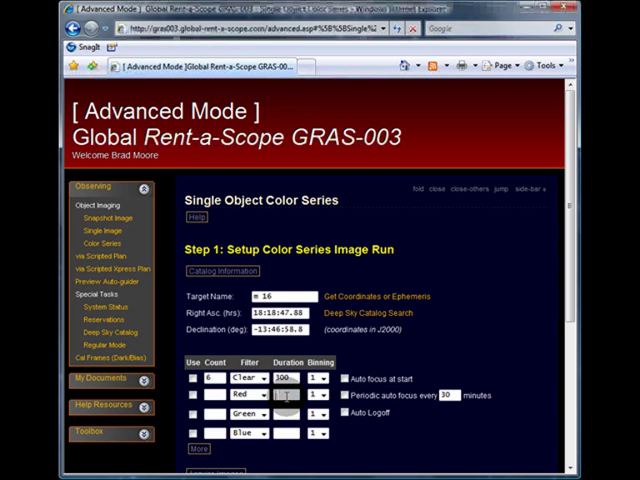
pyautogui.write('180')
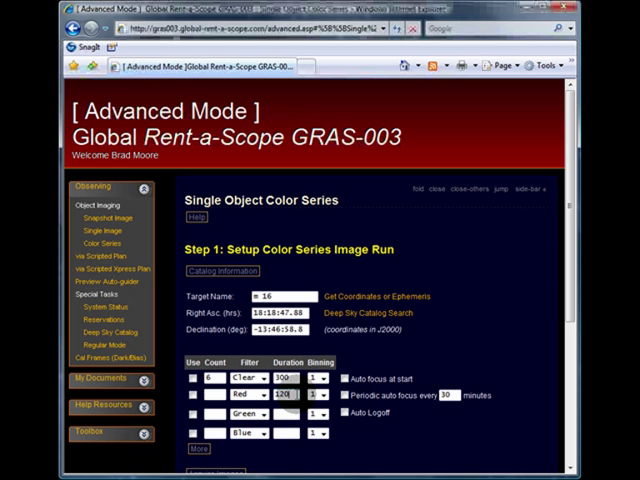
pyautogui.click(323, 395)
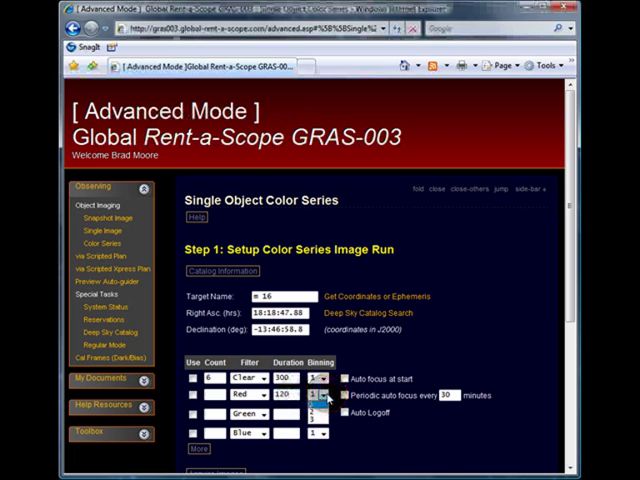
pyautogui.click(317, 412)
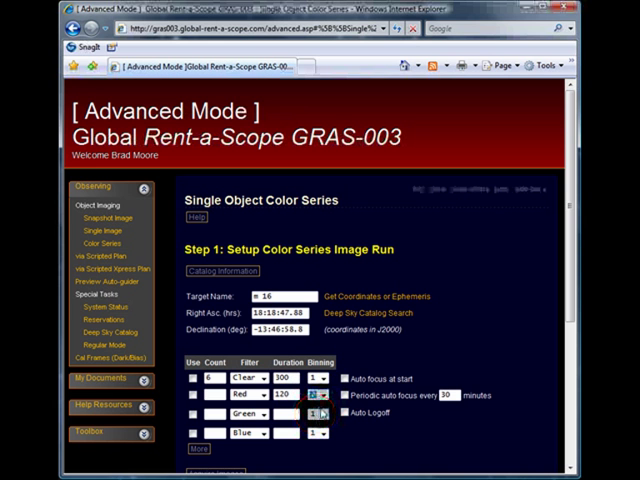
pyautogui.click(213, 394)
pyautogui.write('1')
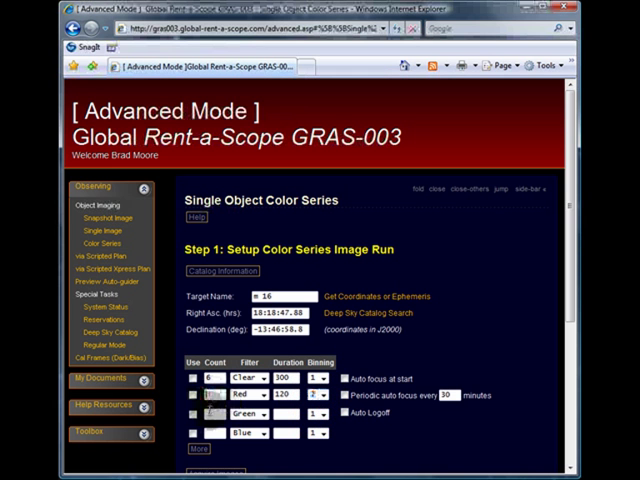
pyautogui.write('8')
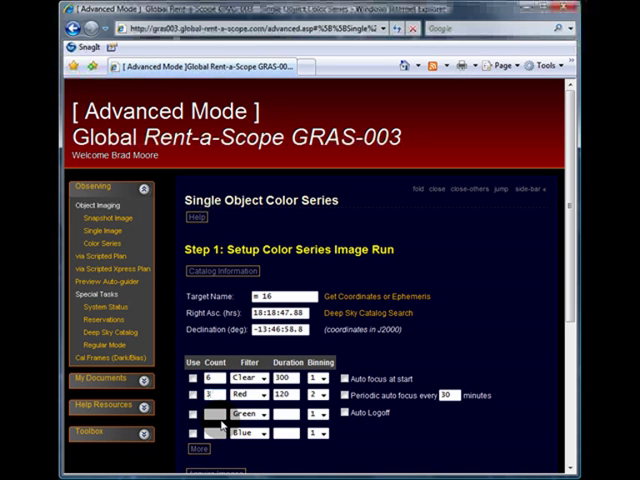
pyautogui.write('3')
# - Set the Green row to 3 exposures of 120 seconds at binning 2
pyautogui.click(214, 413)
pyautogui.write('3')
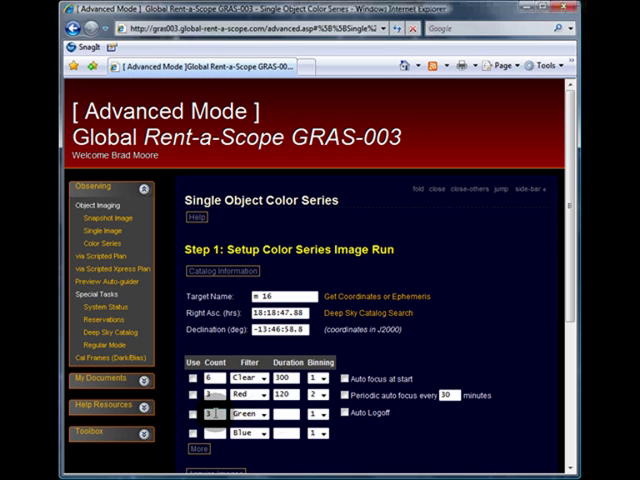
pyautogui.click(283, 413)
pyautogui.write('12')
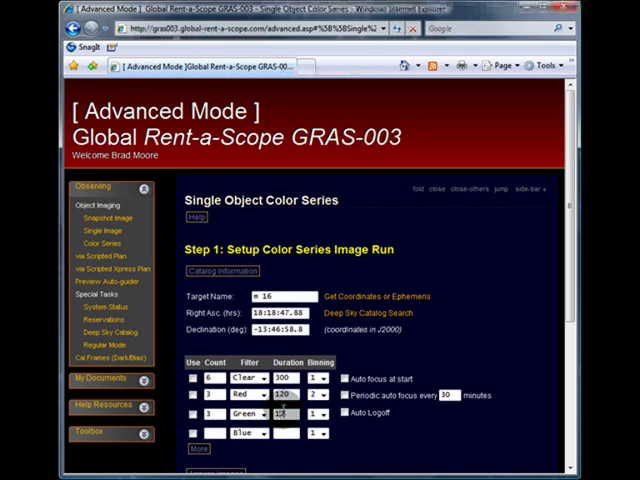
pyautogui.write('0')
pyautogui.click(320, 413)
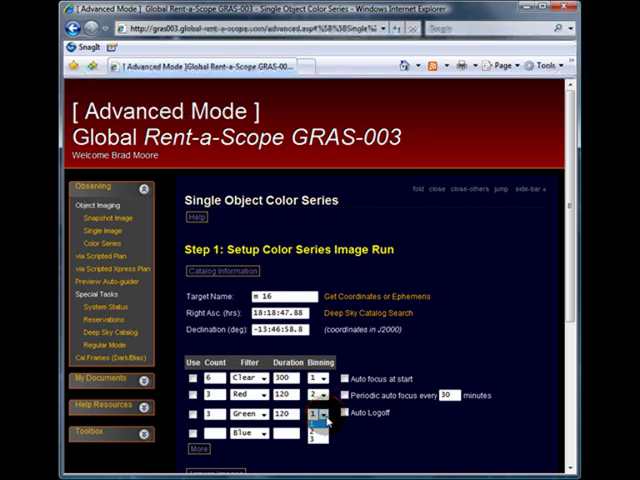
pyautogui.click(318, 430)
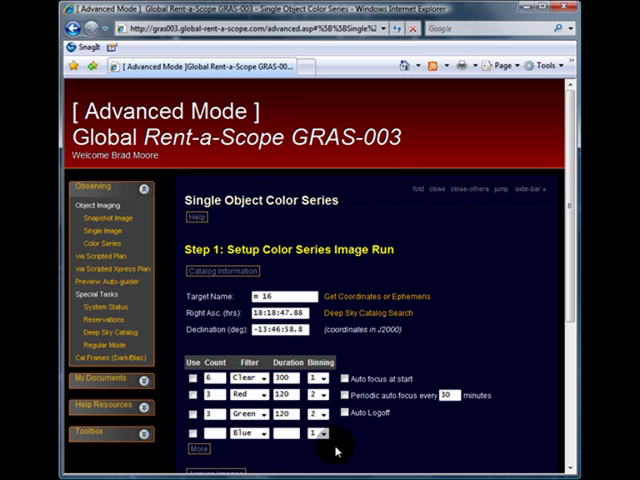
# - Set the Blue row to 3 exposures of 120 seconds at binning 2
pyautogui.click(215, 433)
pyautogui.write('3')
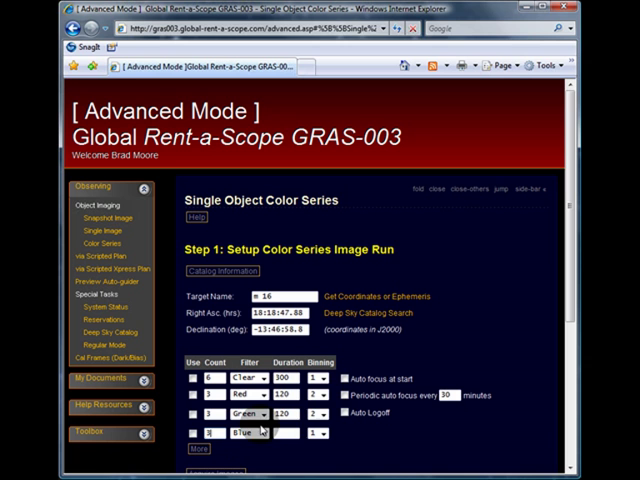
pyautogui.click(286, 433)
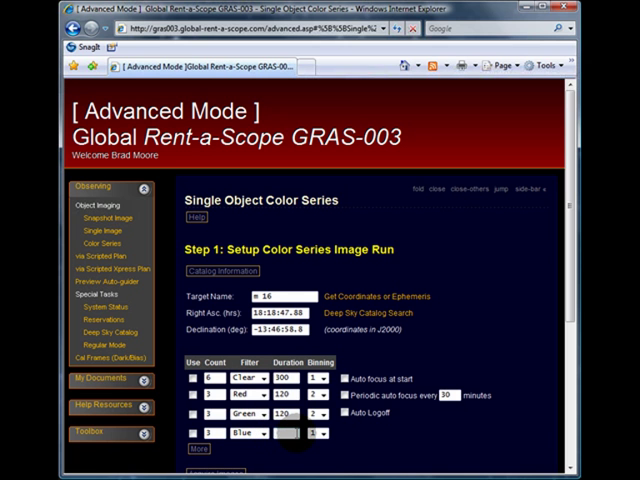
pyautogui.write('120')
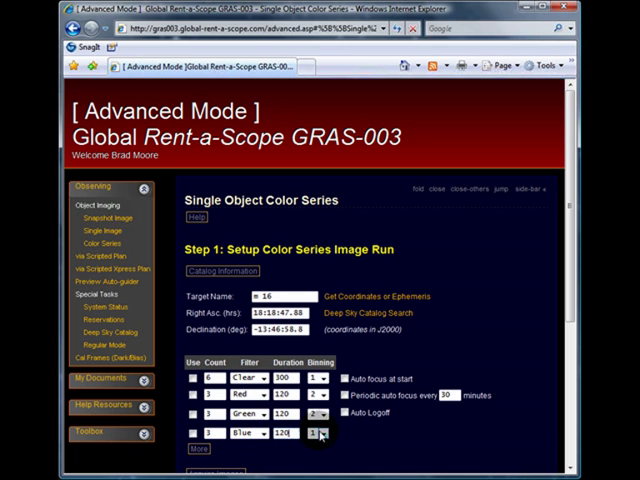
pyautogui.click(321, 435)
pyautogui.click(317, 452)
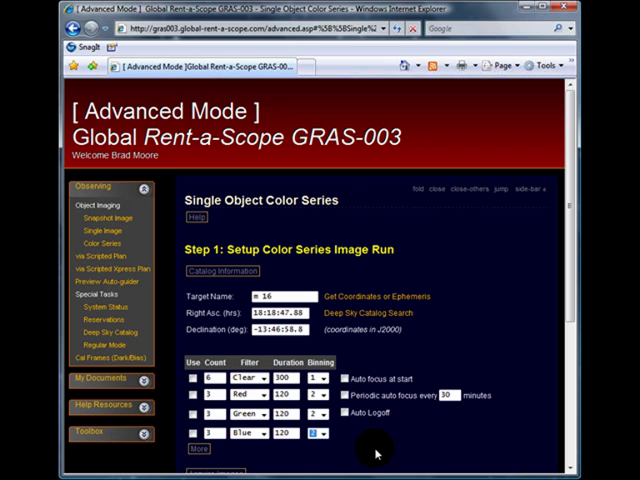
pyautogui.click(371, 447)
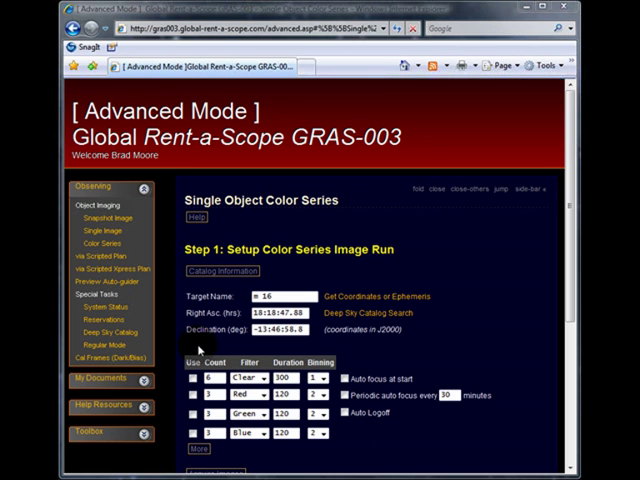
# - Enable Use on all four filter rows, plus Auto focus at start and Auto Logoff
pyautogui.click(193, 378)
pyautogui.click(193, 394)
pyautogui.click(193, 413)
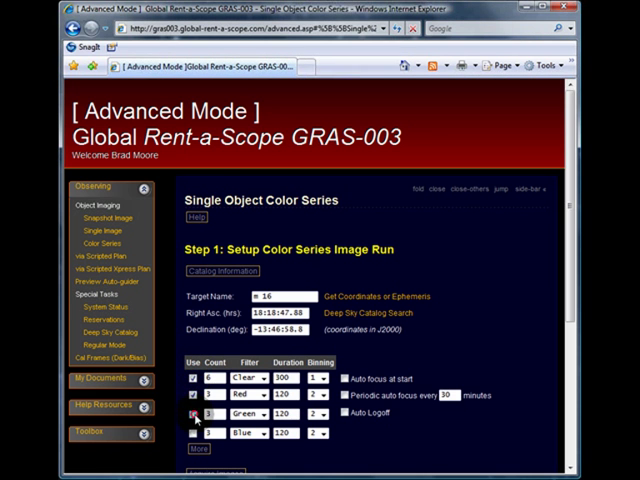
pyautogui.click(193, 432)
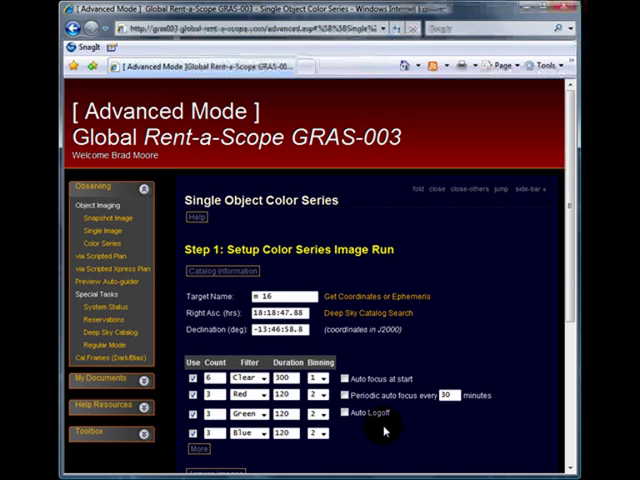
pyautogui.click(344, 380)
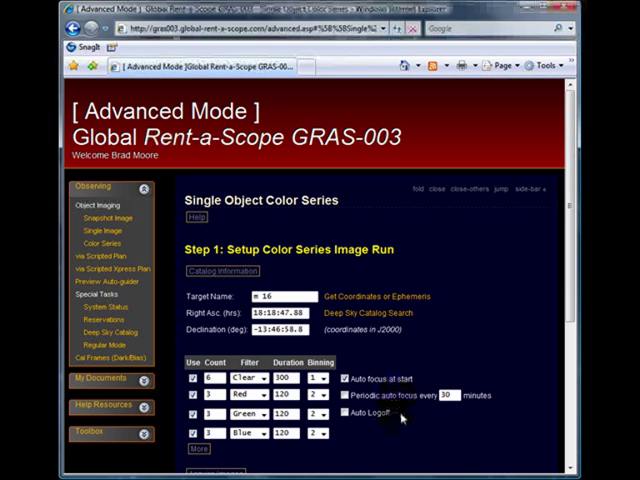
pyautogui.click(344, 413)
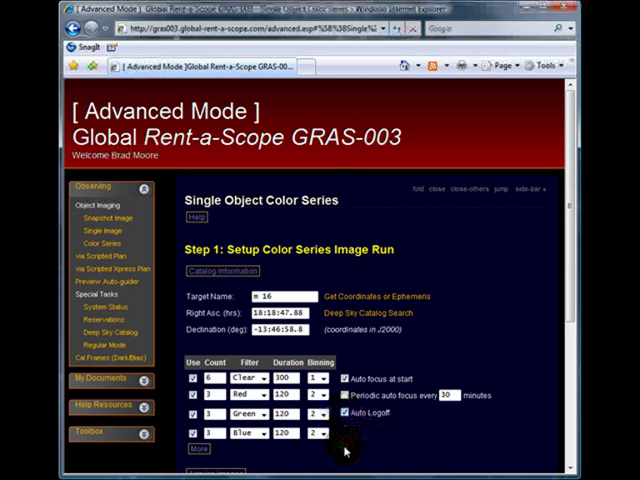